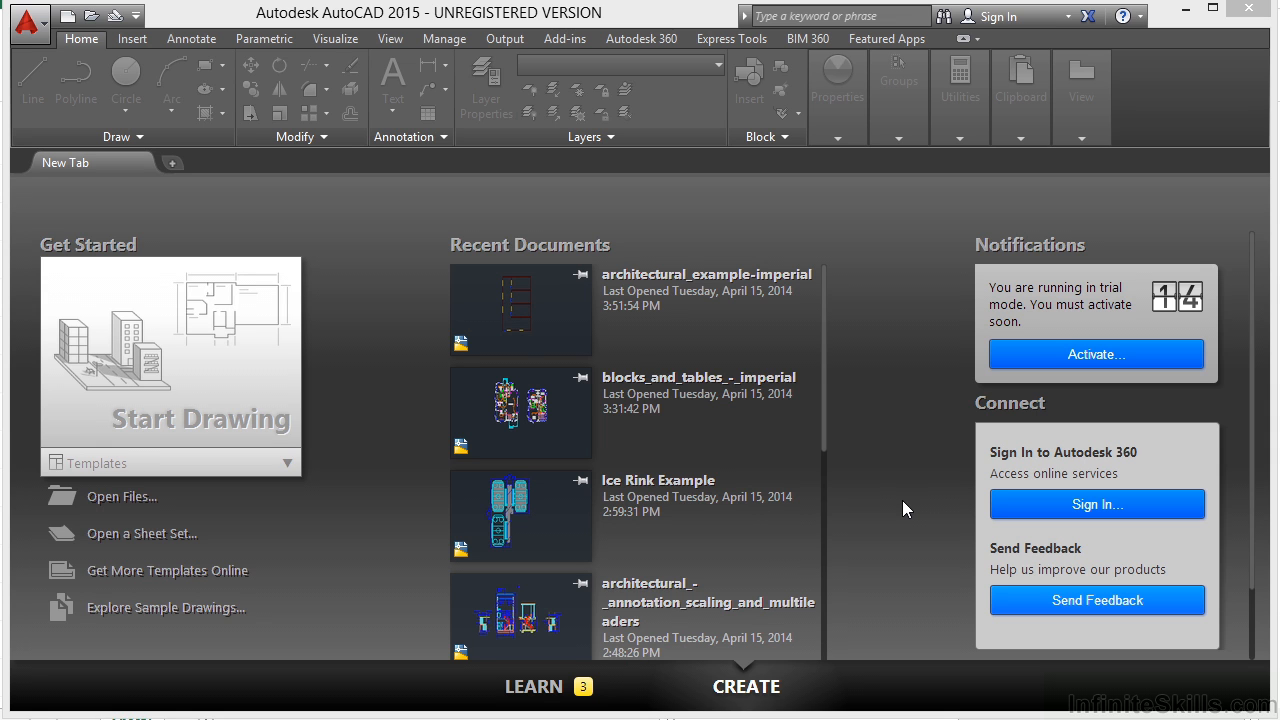
# Step: Open the drawing architectural_example-imperial.dwg from the 09 folder
pyautogui.click(131, 500)
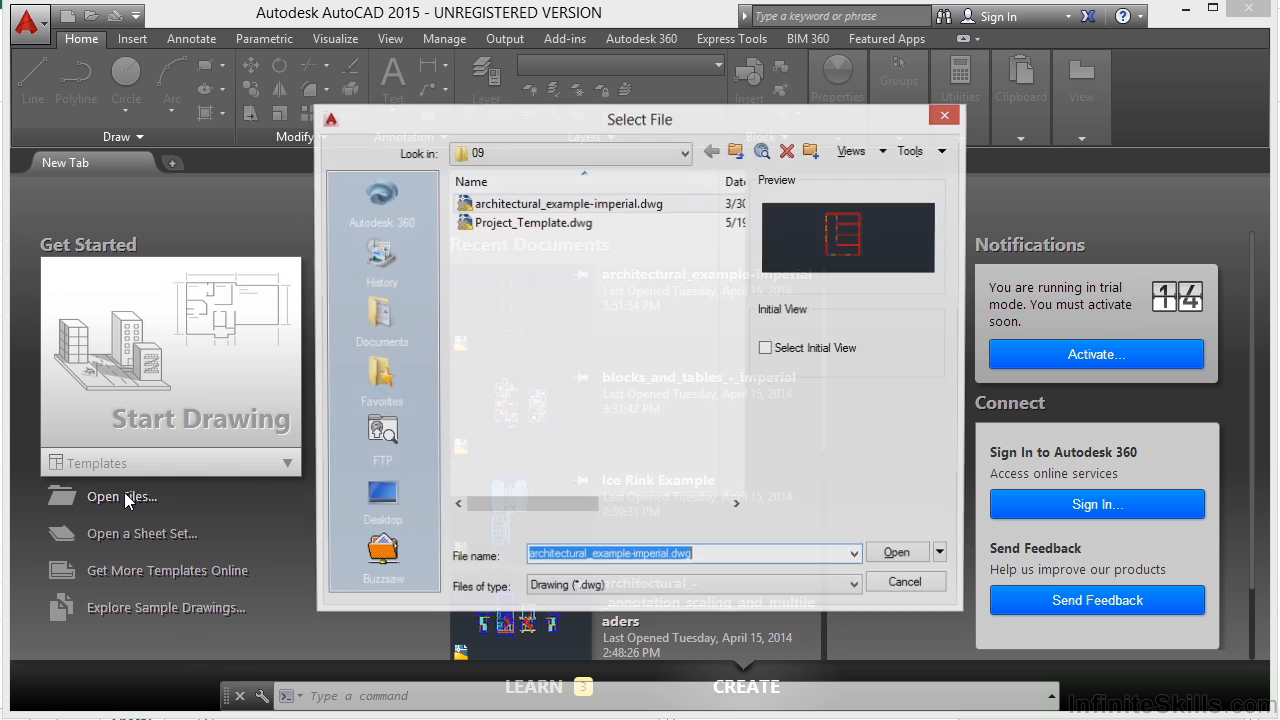
pyautogui.click(610, 210)
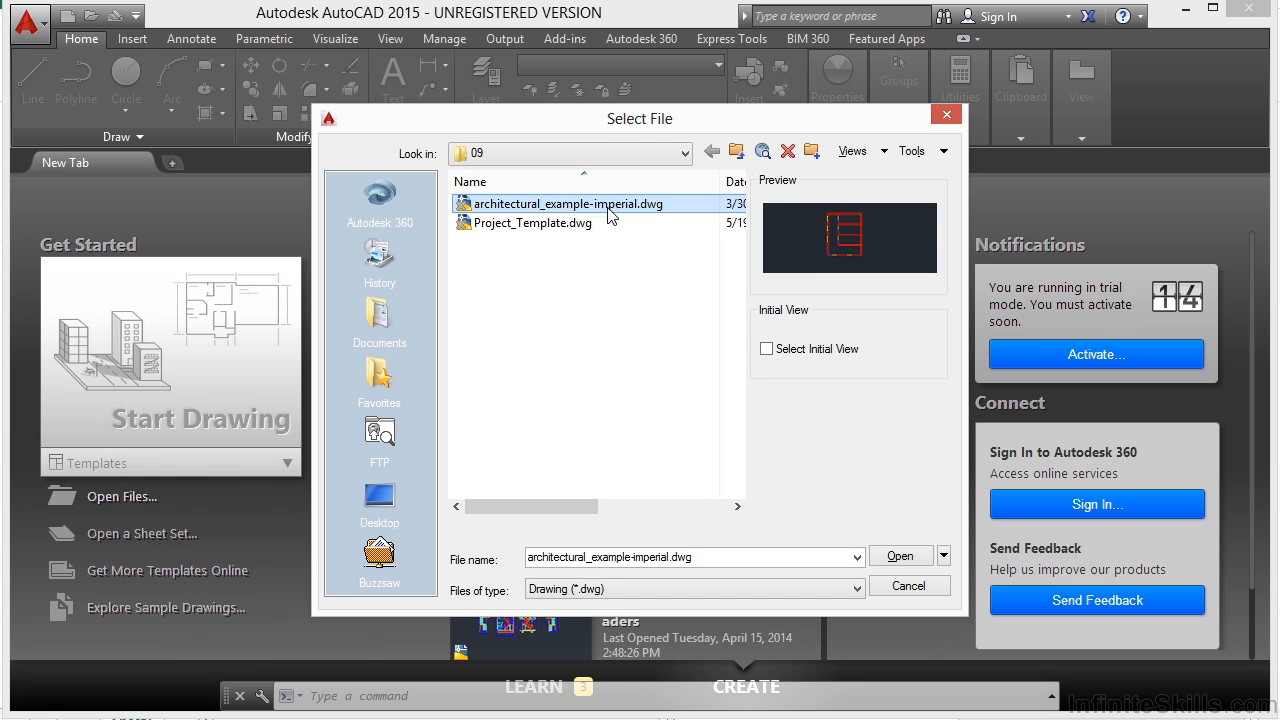
pyautogui.click(900, 557)
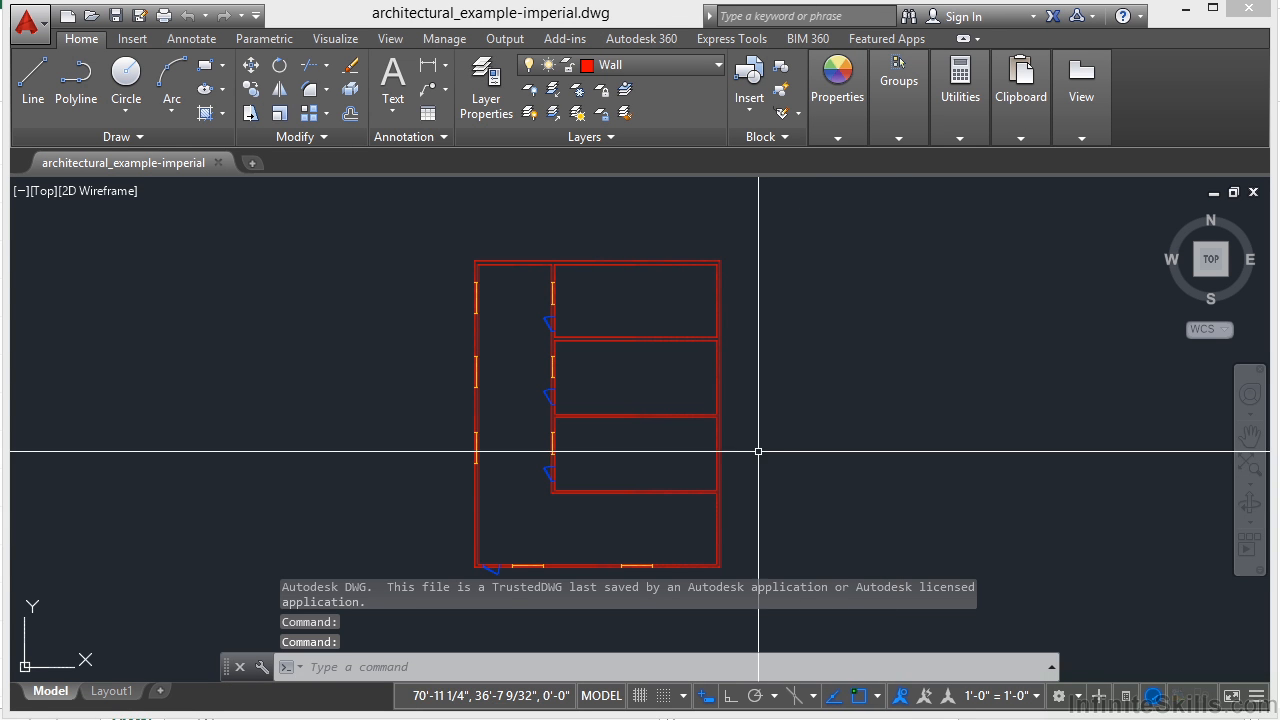
# Step: Examine the available layer tools, the walls, windows and doors of the floor plan, and the list of layers in the drawing
pyautogui.moveTo(751, 434); pyautogui.dragTo(760, 420, button='middle')
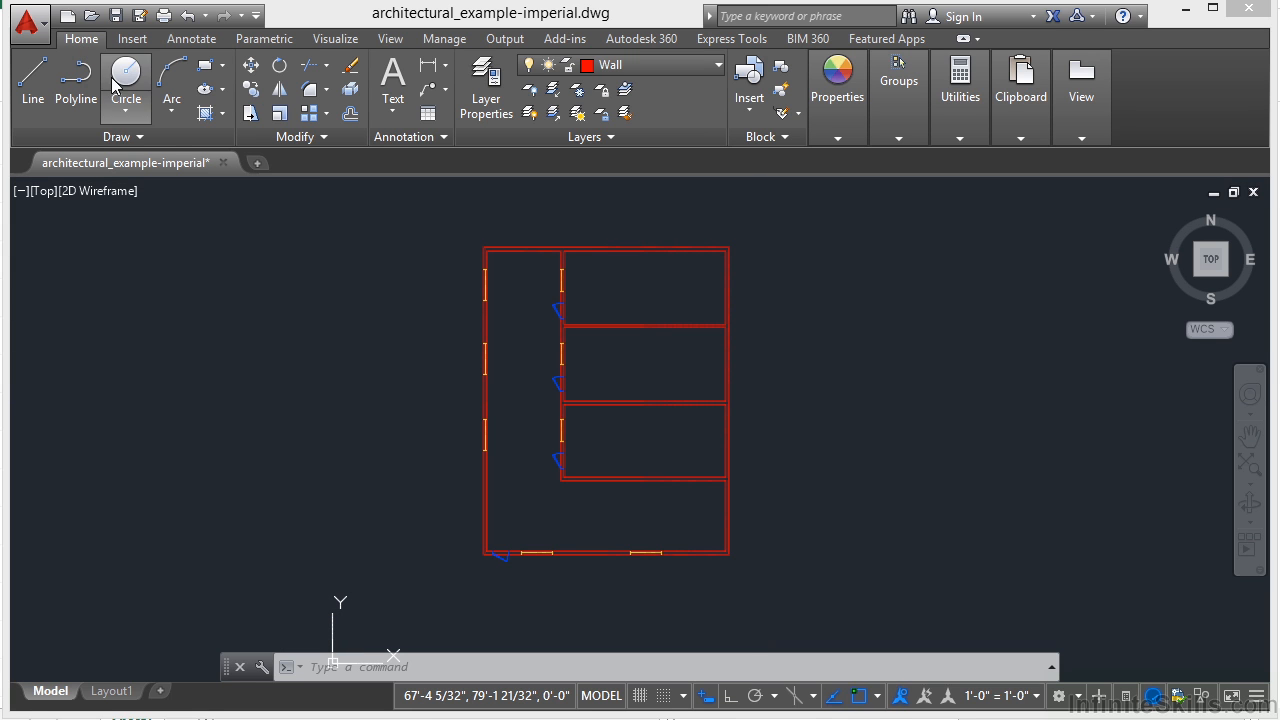
pyautogui.click(600, 137)
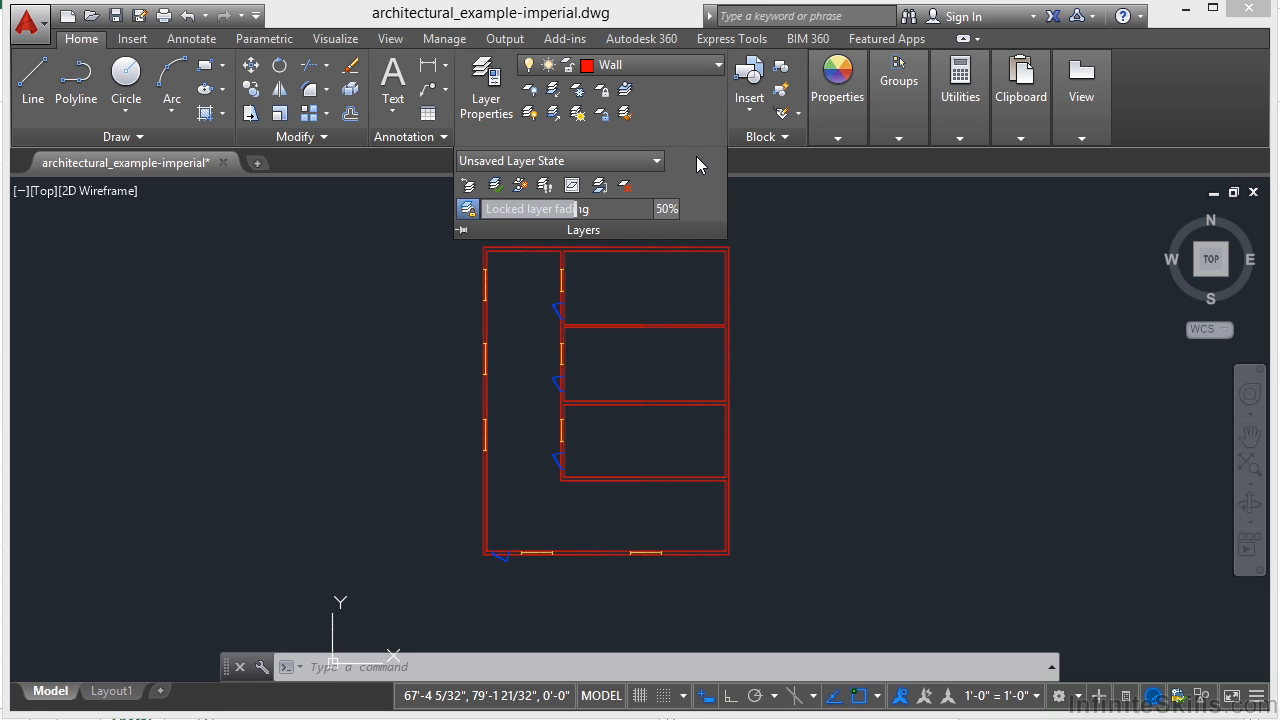
pyautogui.click(718, 65)
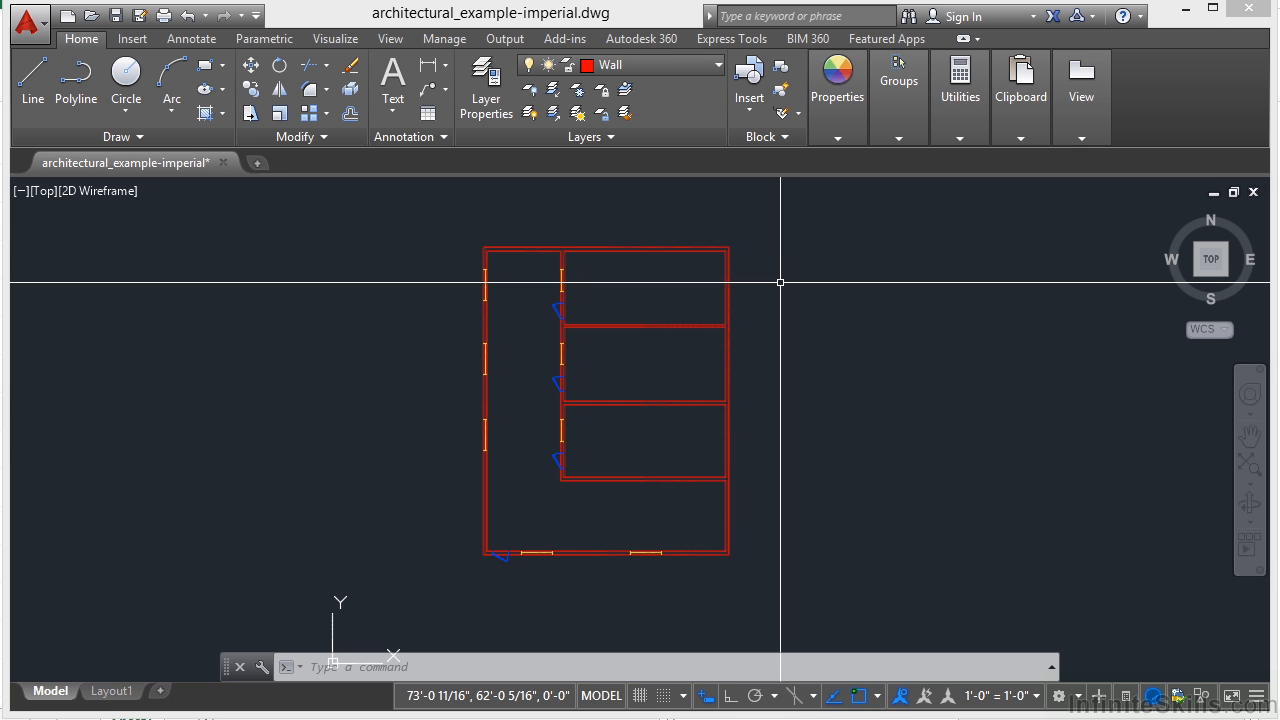
pyautogui.scroll(4, 609, 249)
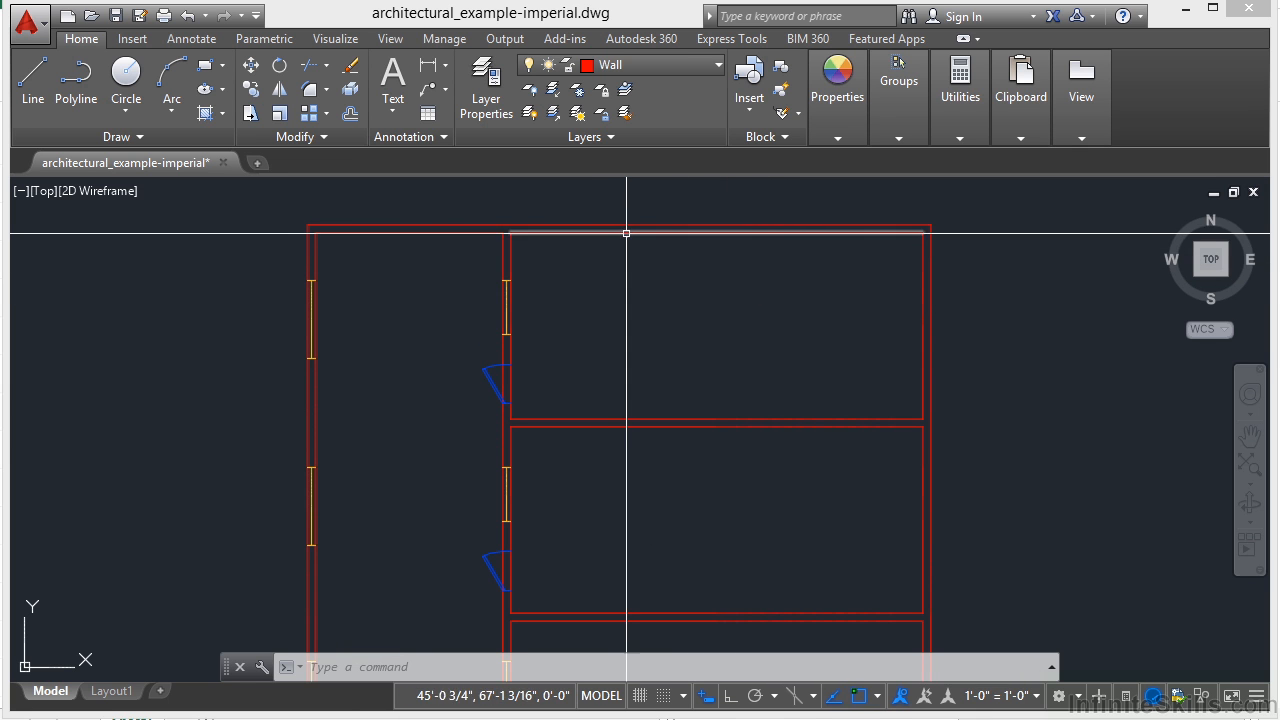
pyautogui.scroll(2, 505, 283)
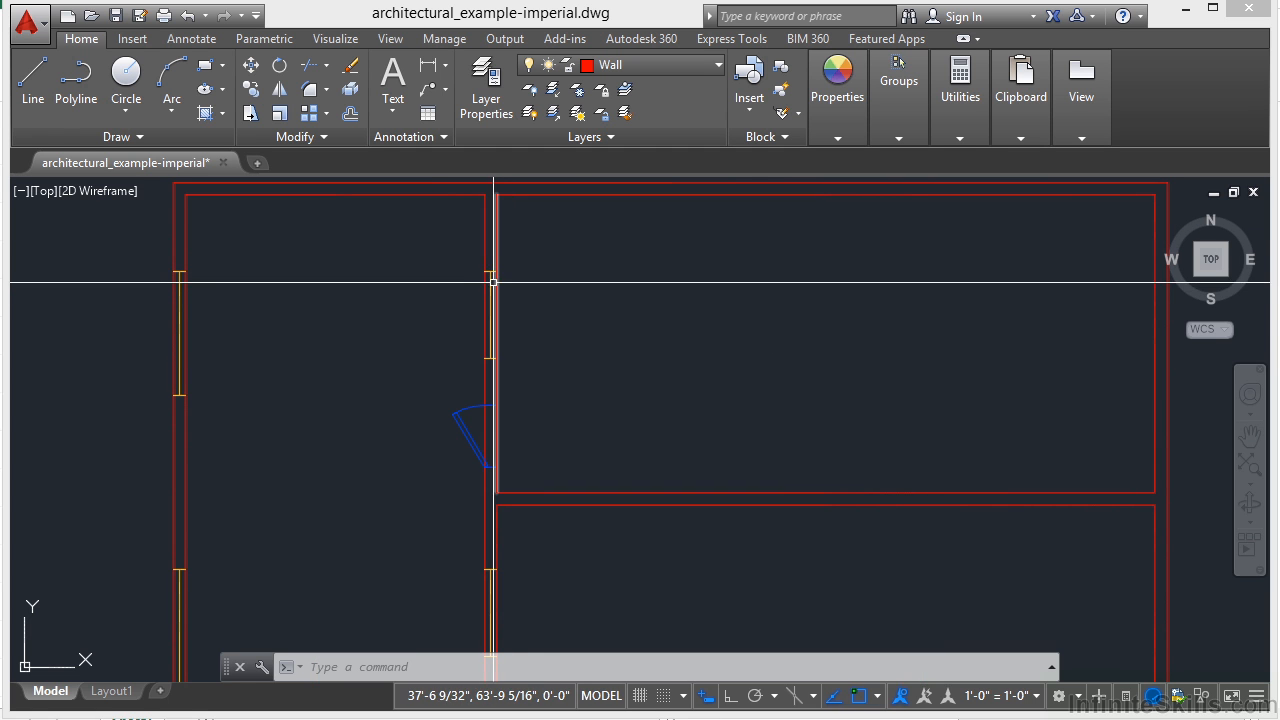
pyautogui.scroll(2, 489, 378)
pyautogui.scroll(2, 494, 369)
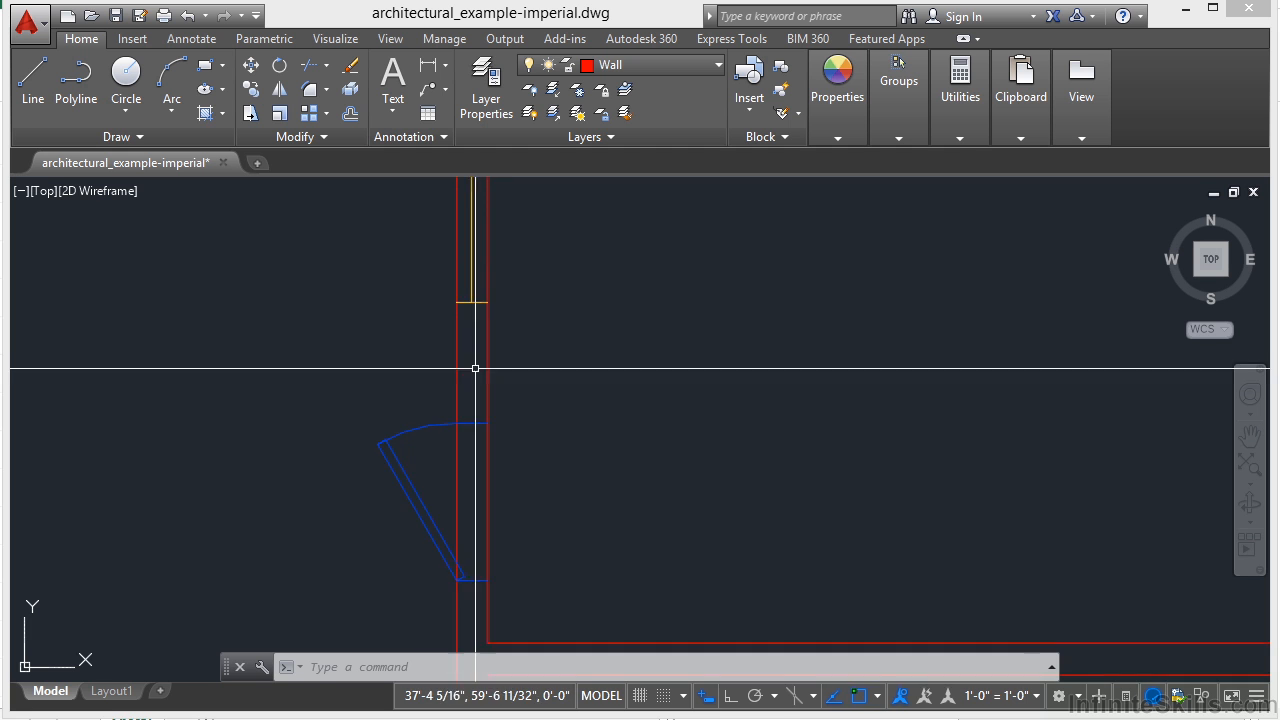
pyautogui.scroll(-7, 475, 368)
pyautogui.moveTo(612, 360); pyautogui.dragTo(665, 317, button='middle')
pyautogui.scroll(-2, 689, 318)
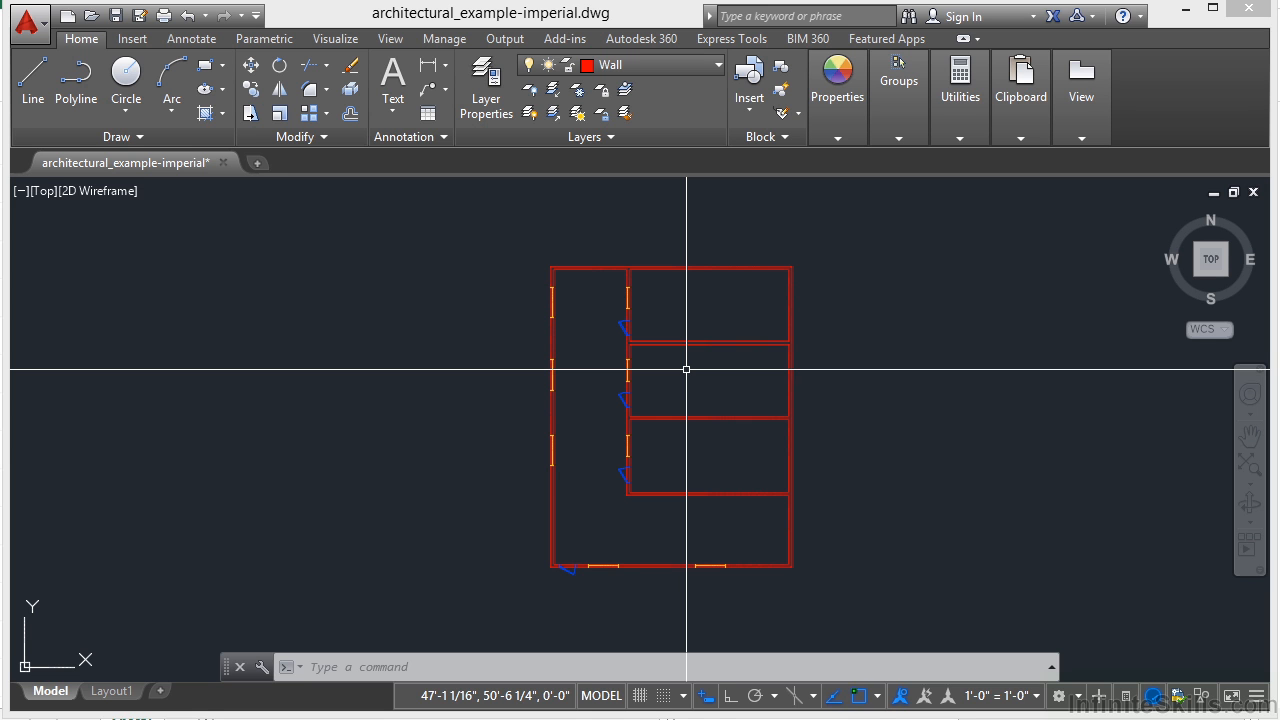
pyautogui.click(716, 68)
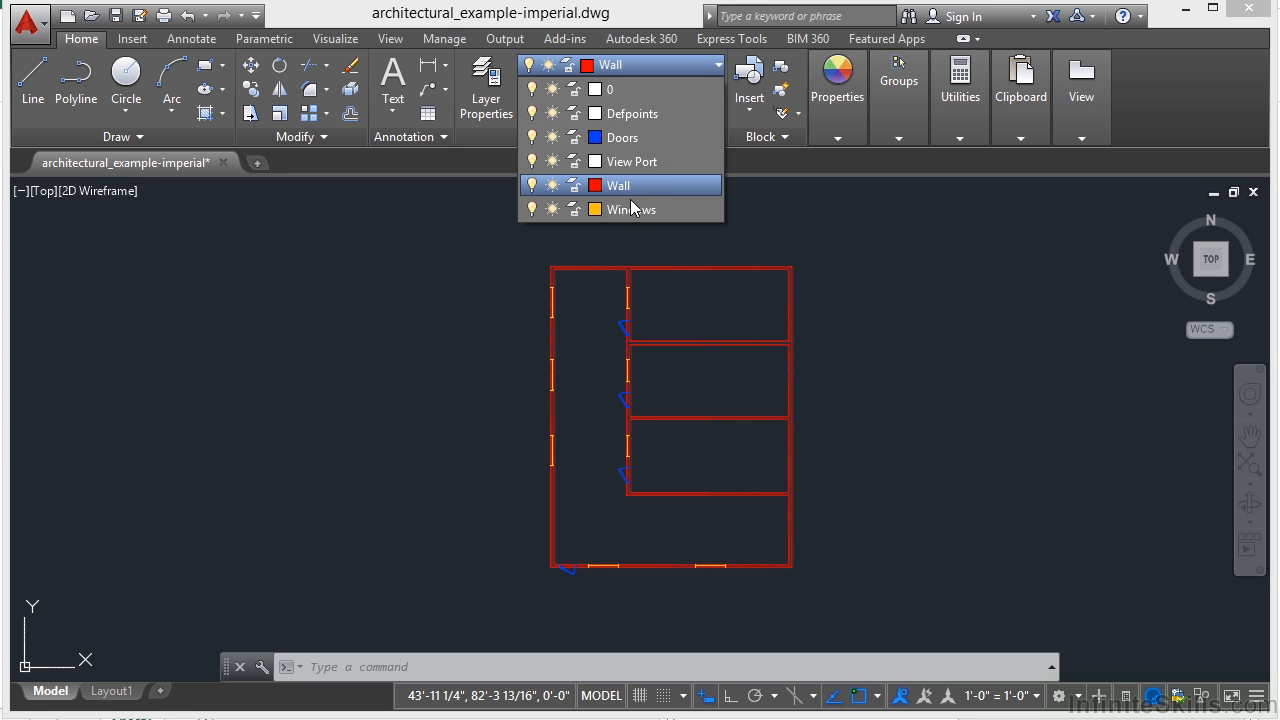
pyautogui.click(863, 296)
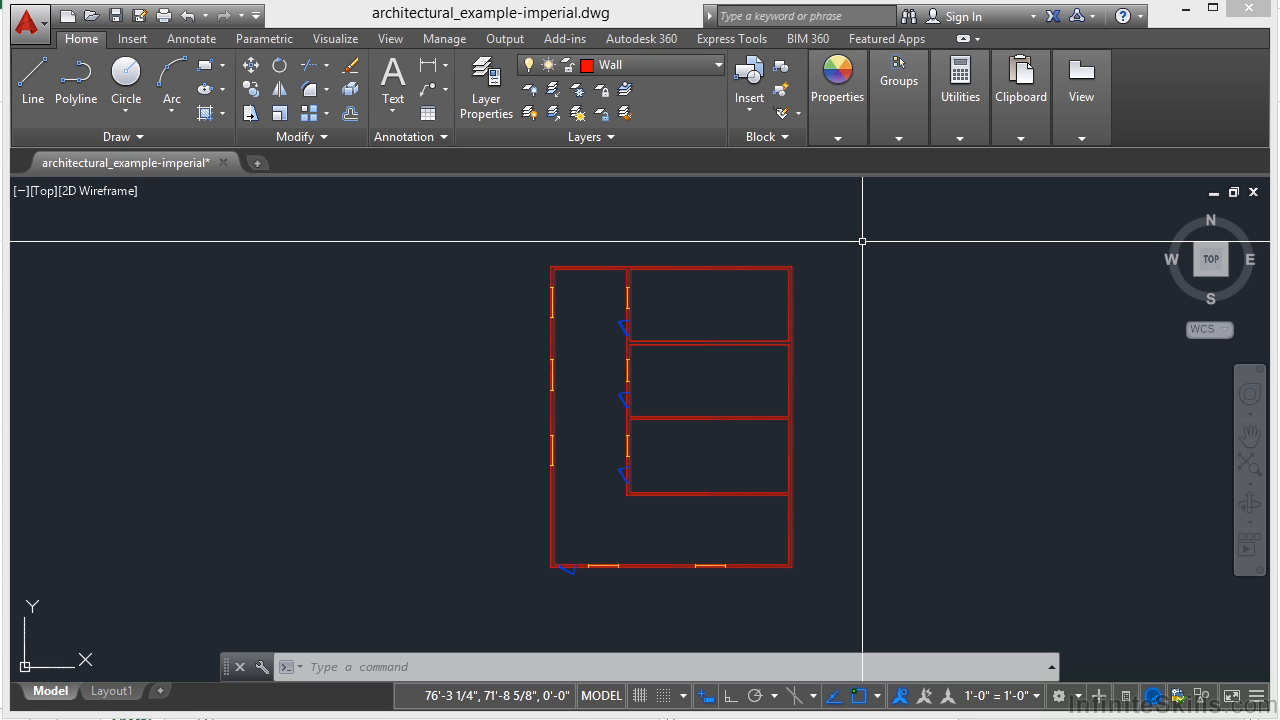
# Step: Display the Layer Properties Manager docked above the drawing, review the properties of each layer, and close it
pyautogui.click(496, 104)
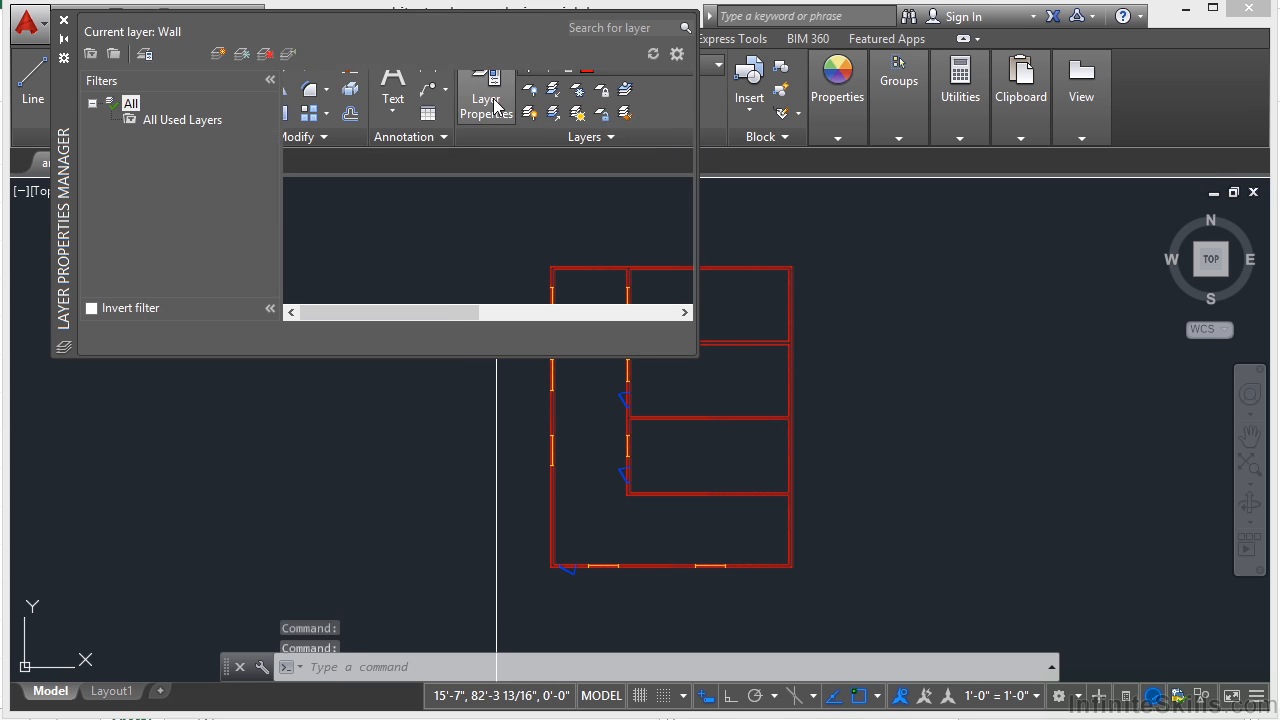
pyautogui.moveTo(61, 205); pyautogui.dragTo(62, 208)
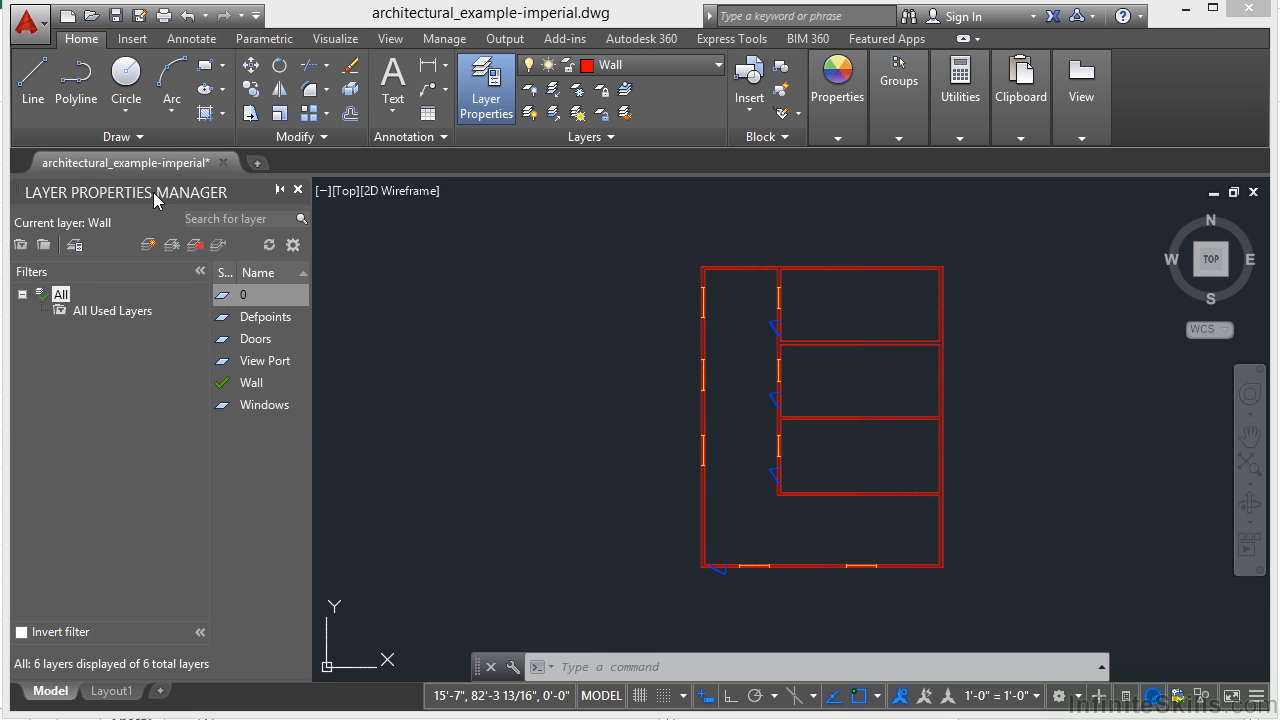
pyautogui.moveTo(152, 190); pyautogui.dragTo(357, 188)
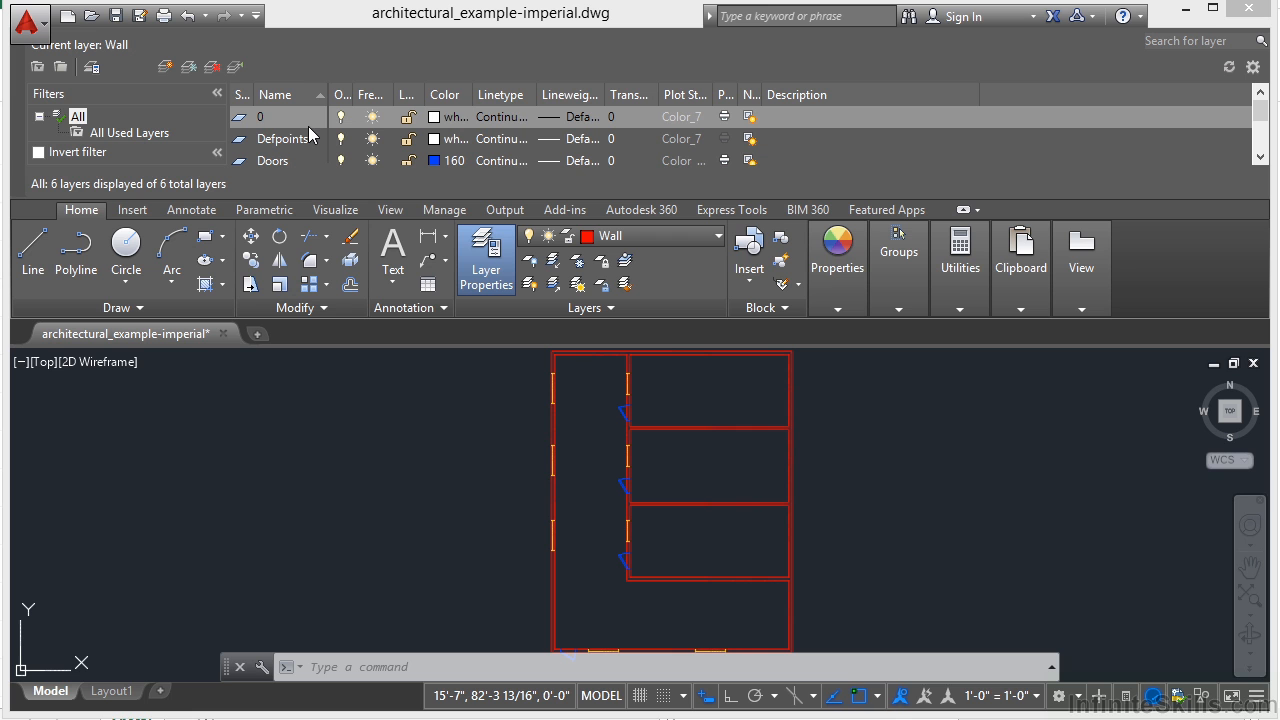
pyautogui.click(252, 119)
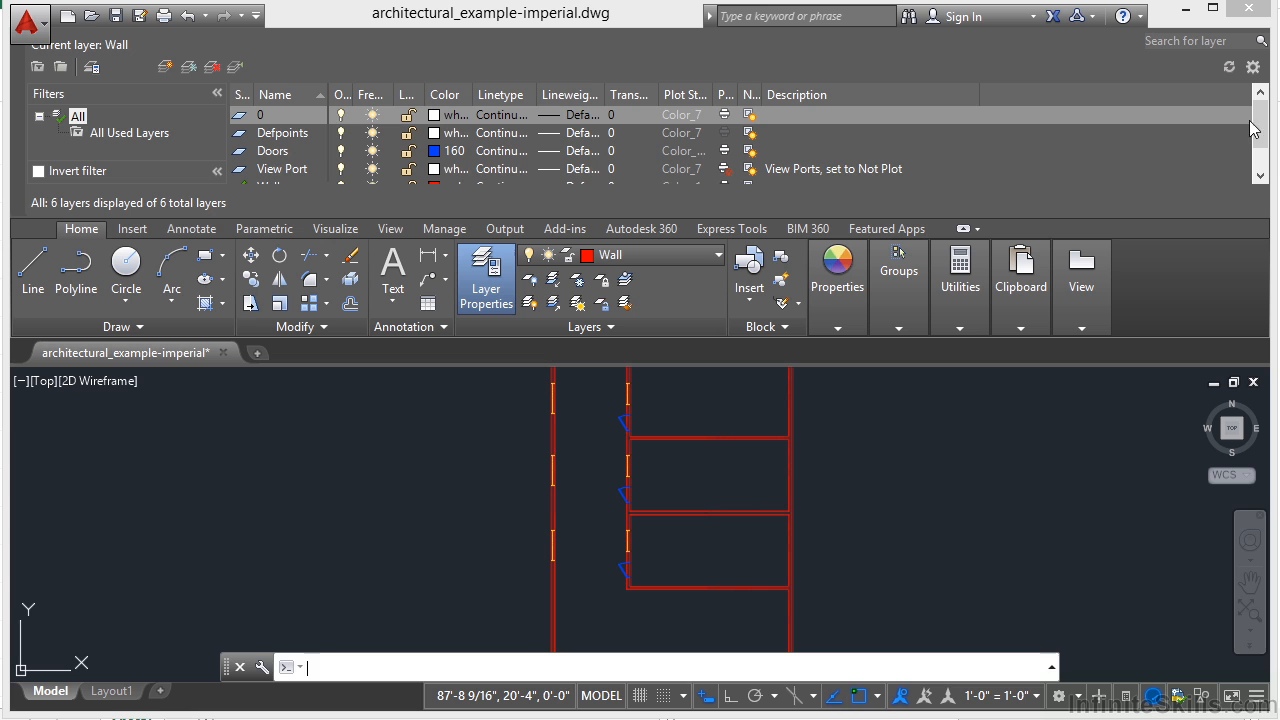
pyautogui.click(1261, 156)
pyautogui.moveTo(1261, 160); pyautogui.dragTo(1259, 128)
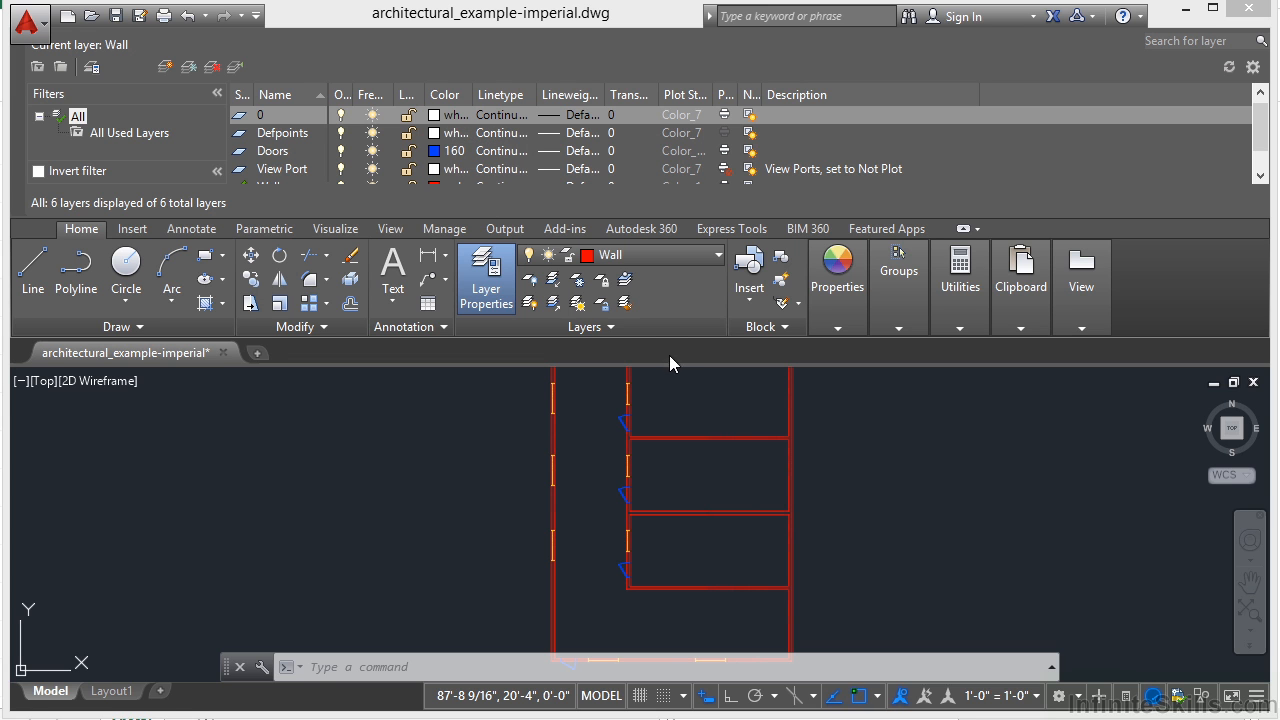
pyautogui.click(620, 330)
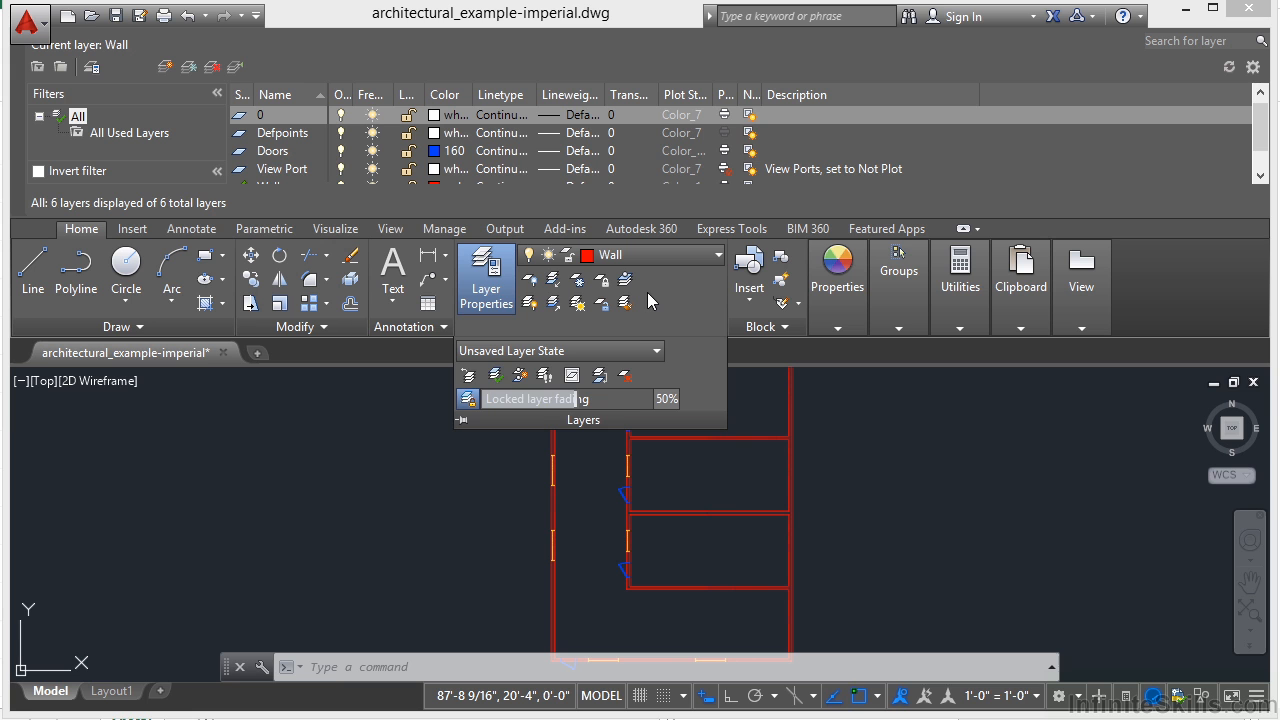
pyautogui.click(489, 282)
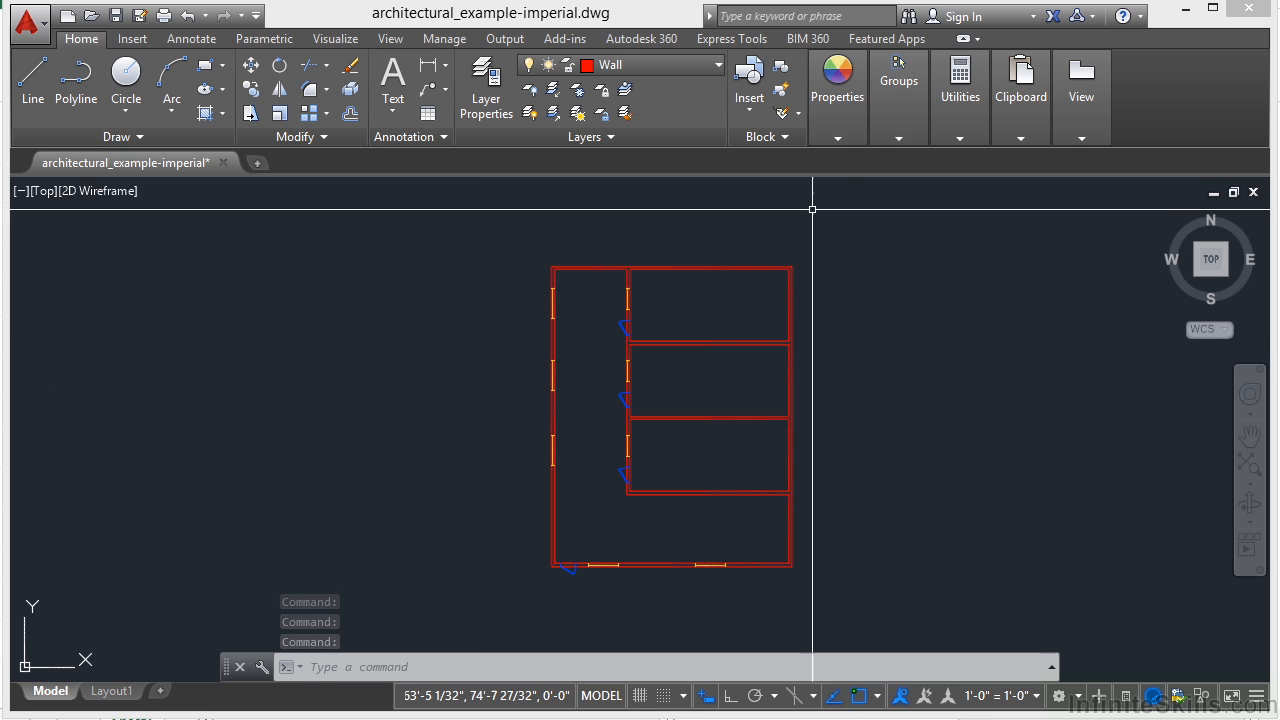
# Step: Make the View Port layer current and draw a slanted line in the empty space to the left of the floor plan
pyautogui.click(838, 90)
pyautogui.click(718, 64)
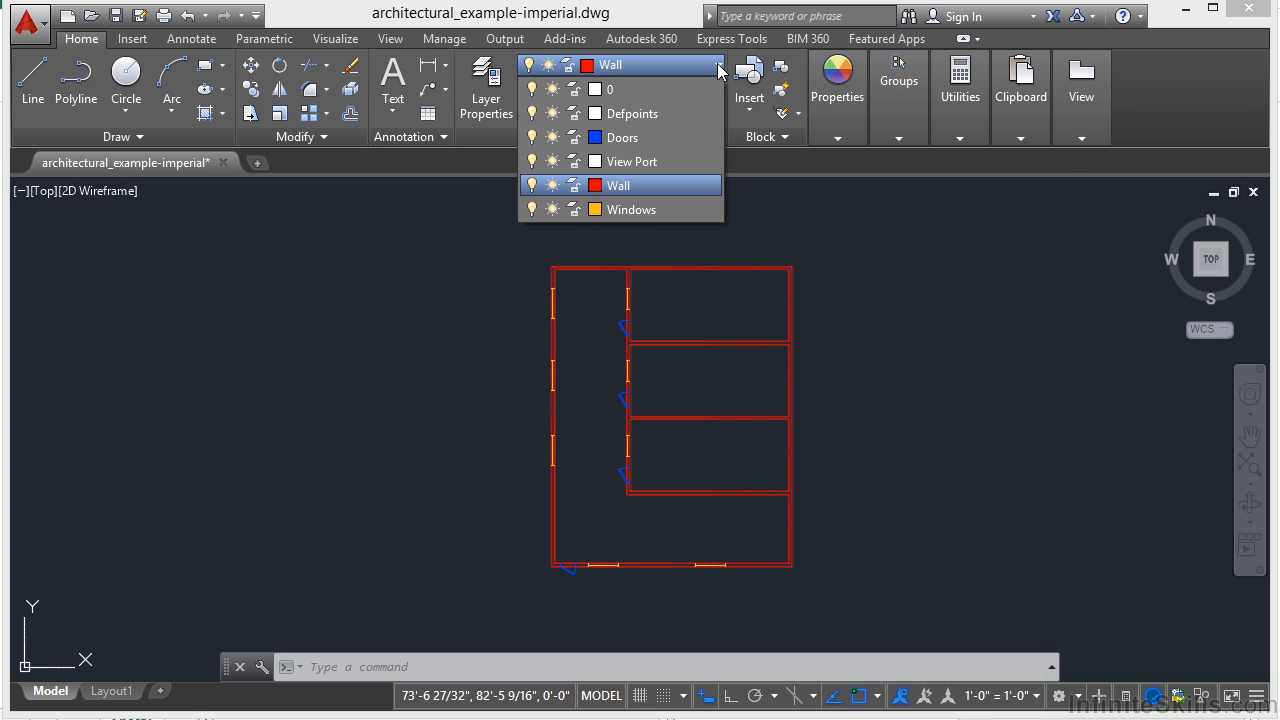
pyautogui.click(626, 163)
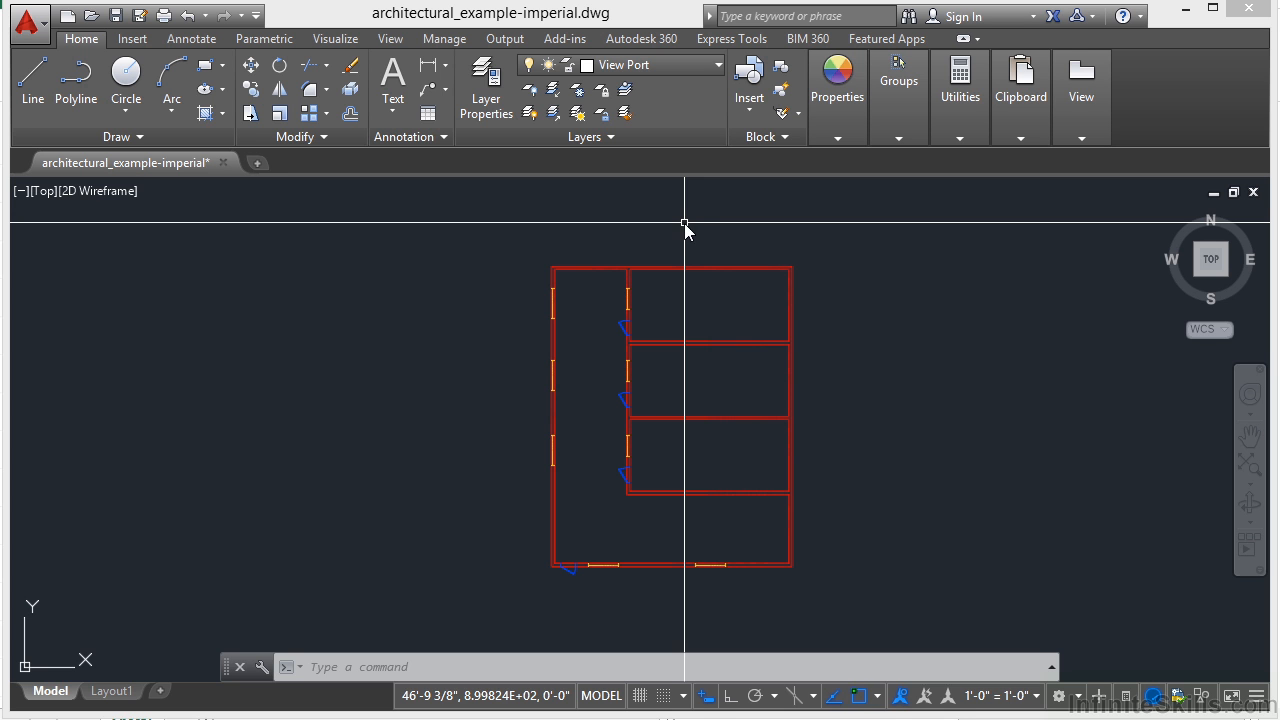
pyautogui.write('l')
pyautogui.press('Return')
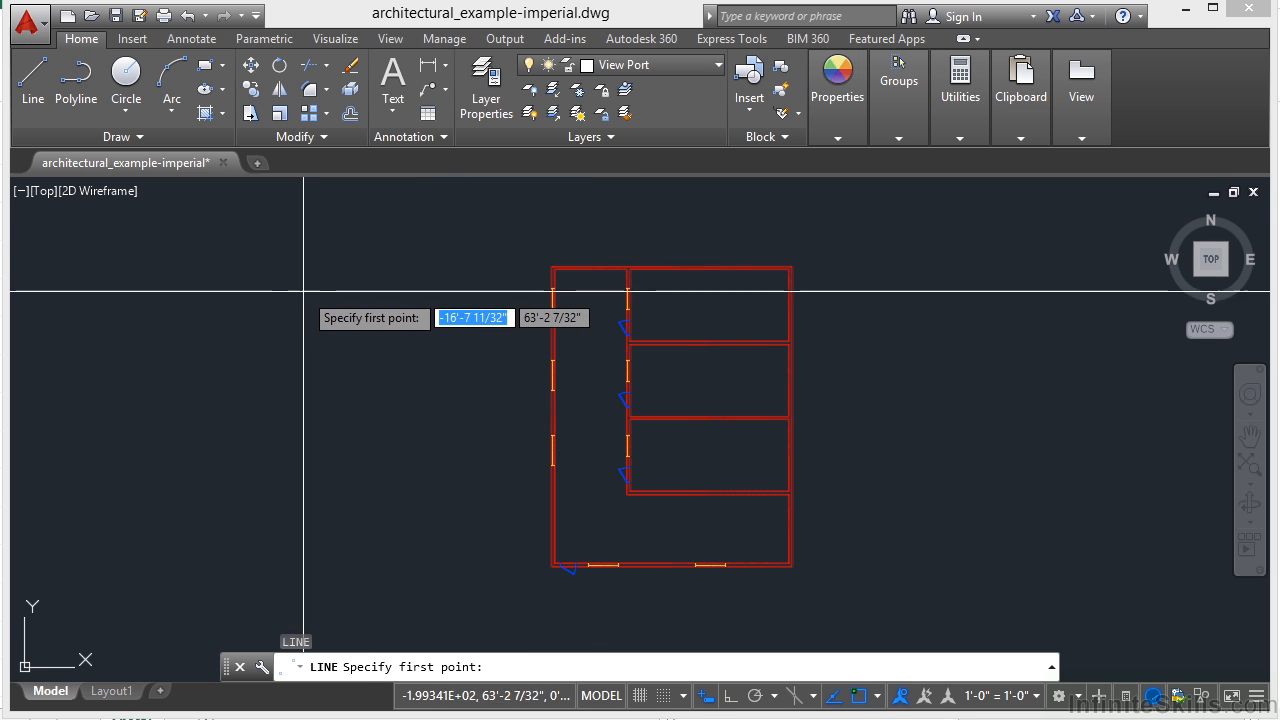
pyautogui.click(303, 290)
pyautogui.click(272, 421)
pyautogui.press('Return')
pyautogui.moveTo(290, 341)
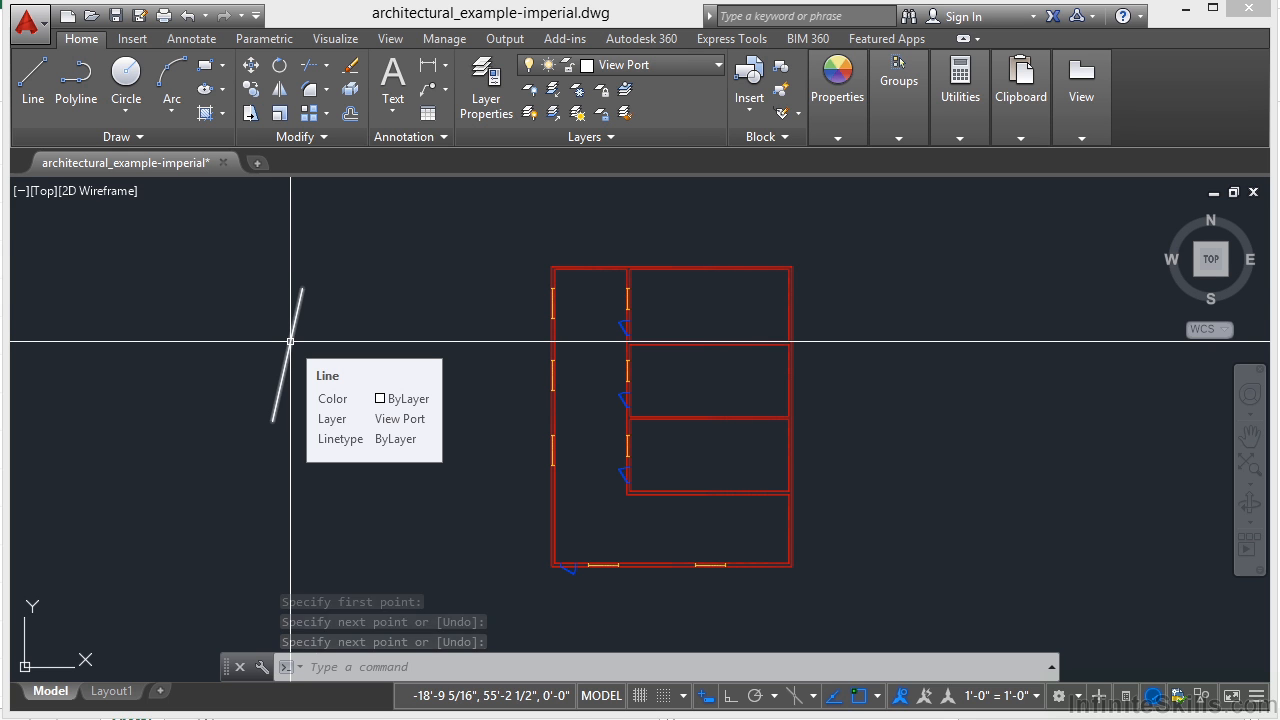
# Step: Make the Doors layer current and draw a nearly vertical line between the View Port line and the floor plan
pyautogui.click(719, 66)
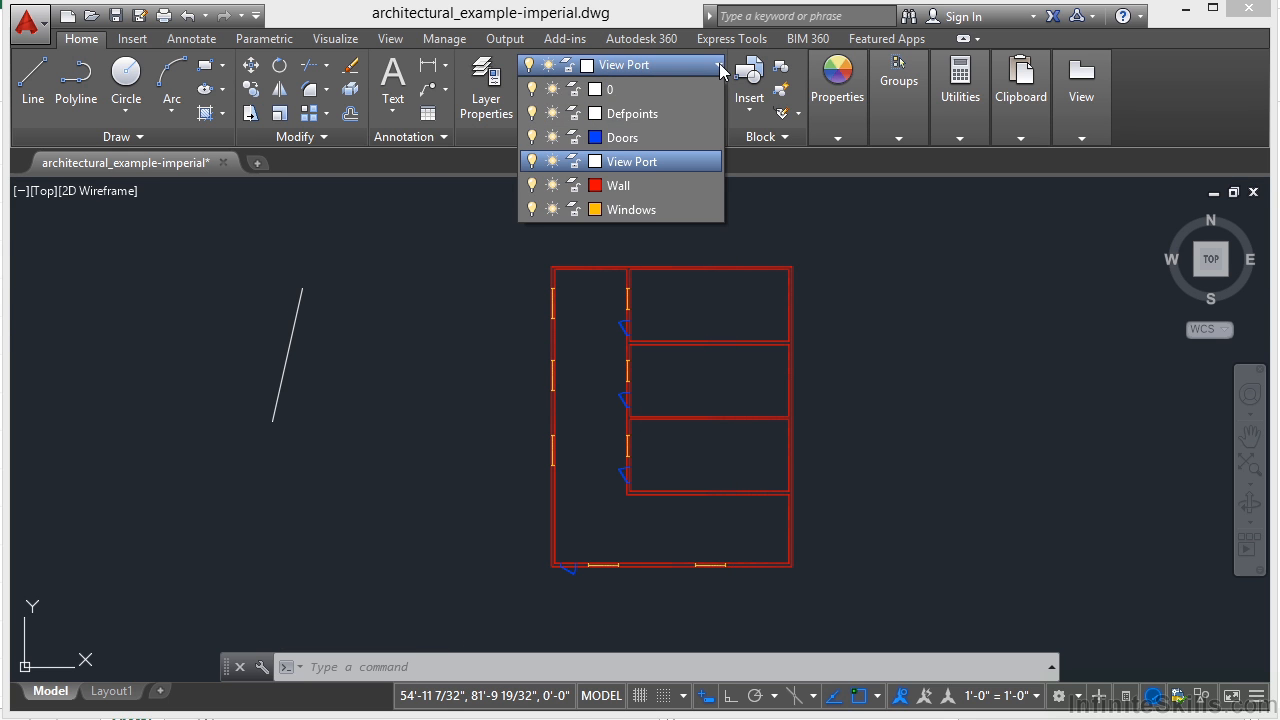
pyautogui.click(615, 140)
pyautogui.write('l')
pyautogui.press('Return')
pyautogui.click(449, 312)
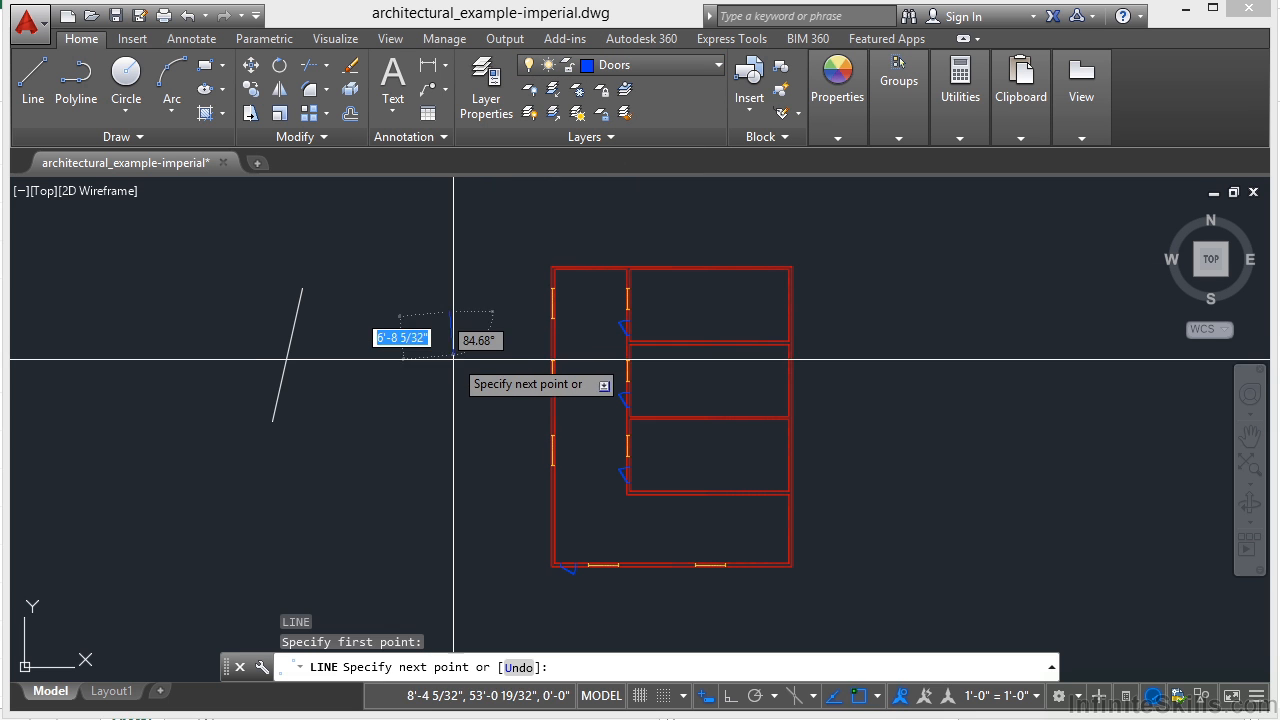
pyautogui.click(458, 412)
pyautogui.press('Return')
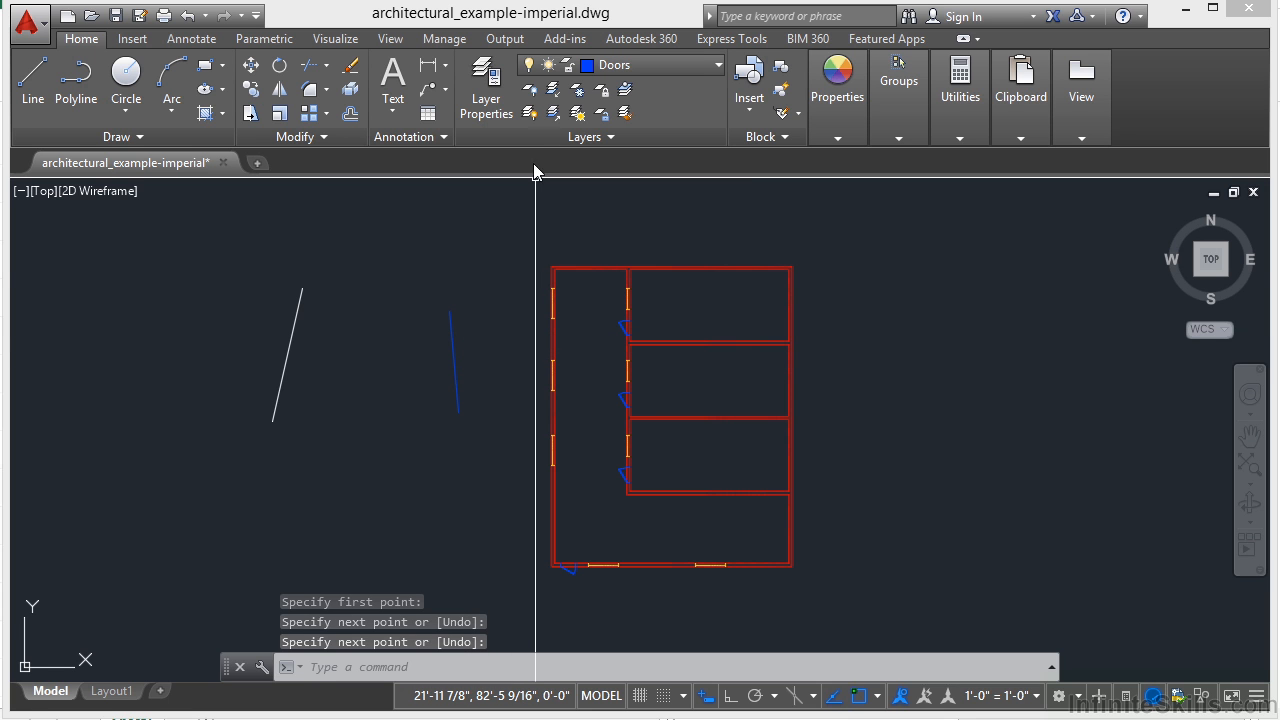
# Step: Turn off the current Doors layer by picking the blue line beside the floor plan as its reference object
pyautogui.click(531, 95)
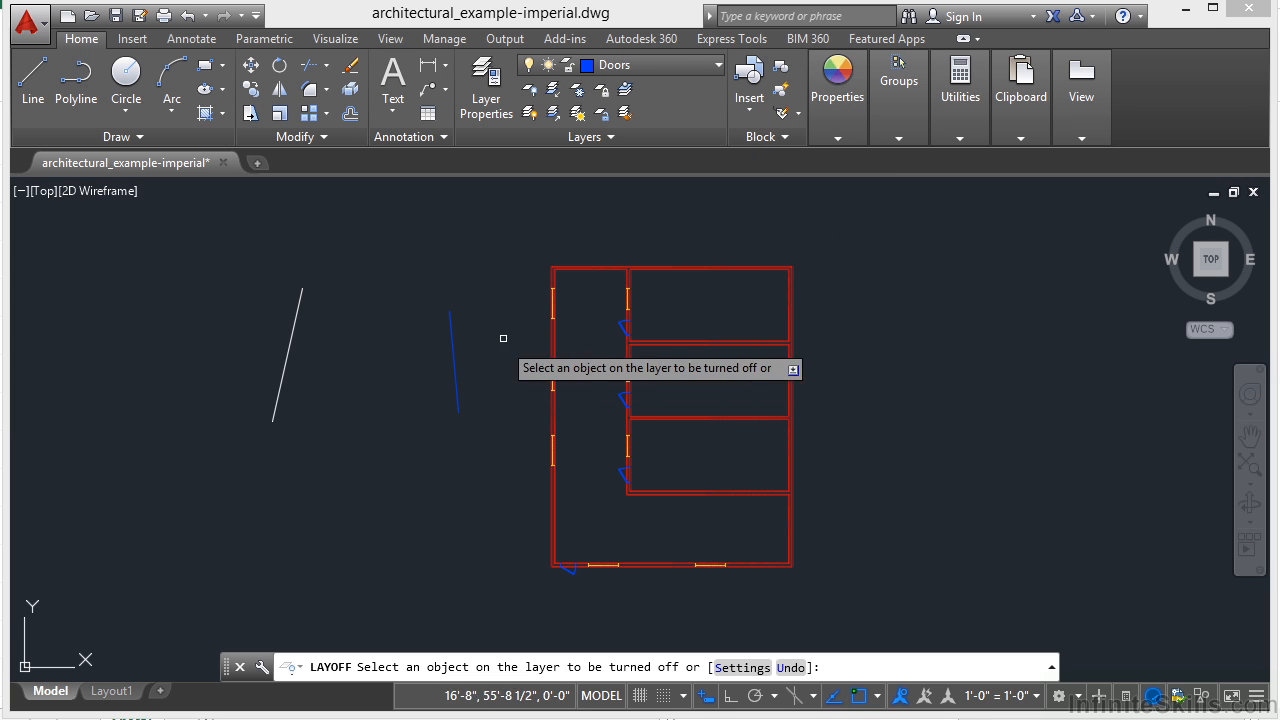
pyautogui.click(453, 364)
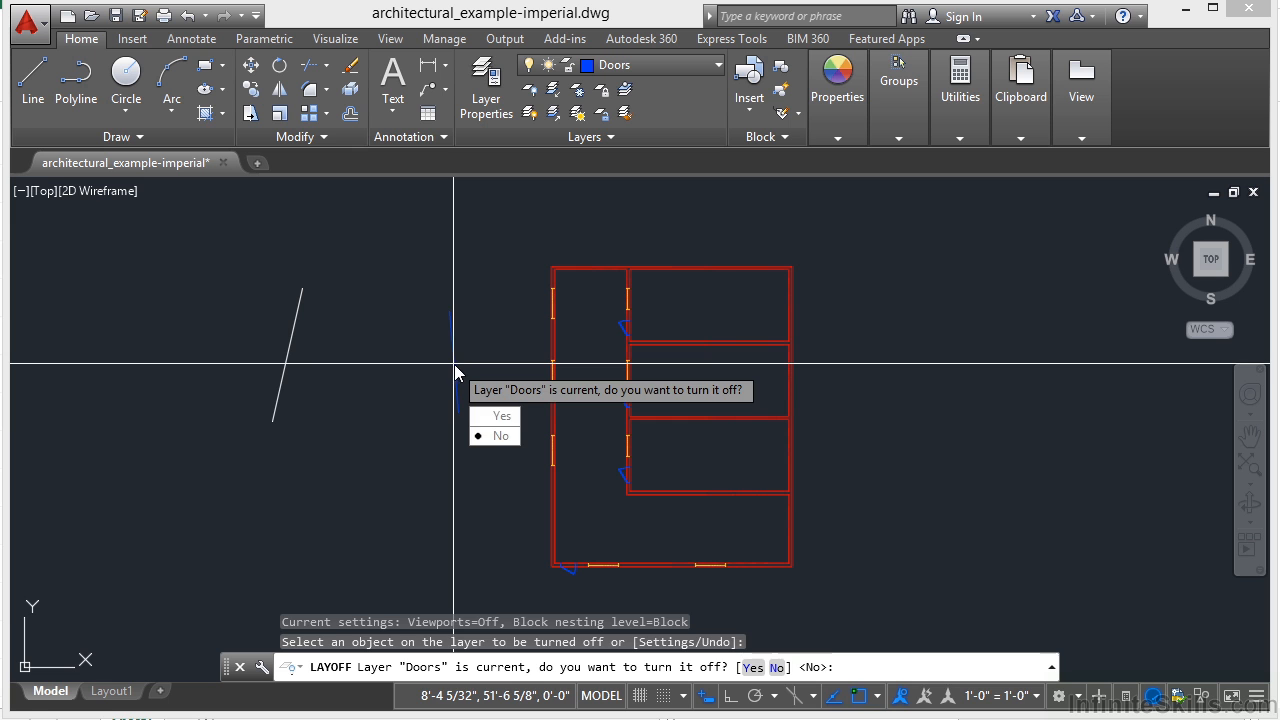
pyautogui.click(491, 417)
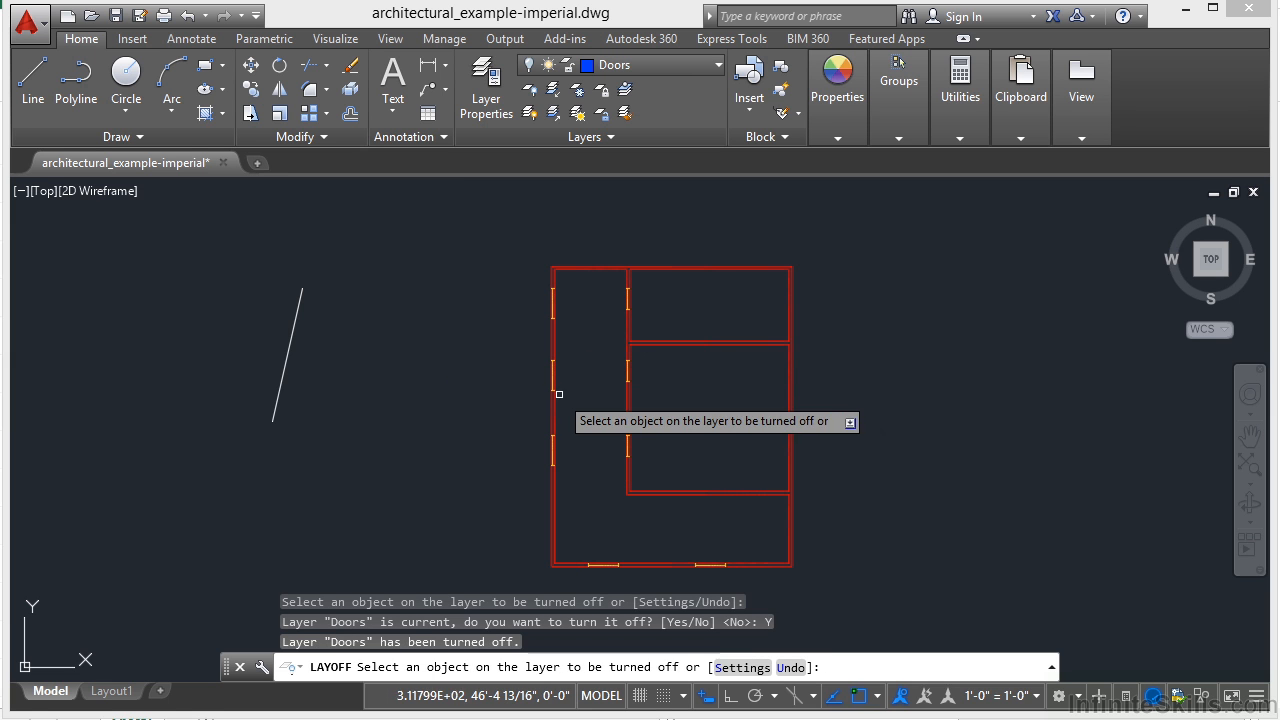
pyautogui.press('Return')
# Step: Turn all layers of the drawing back on
pyautogui.scroll(4, 620, 373)
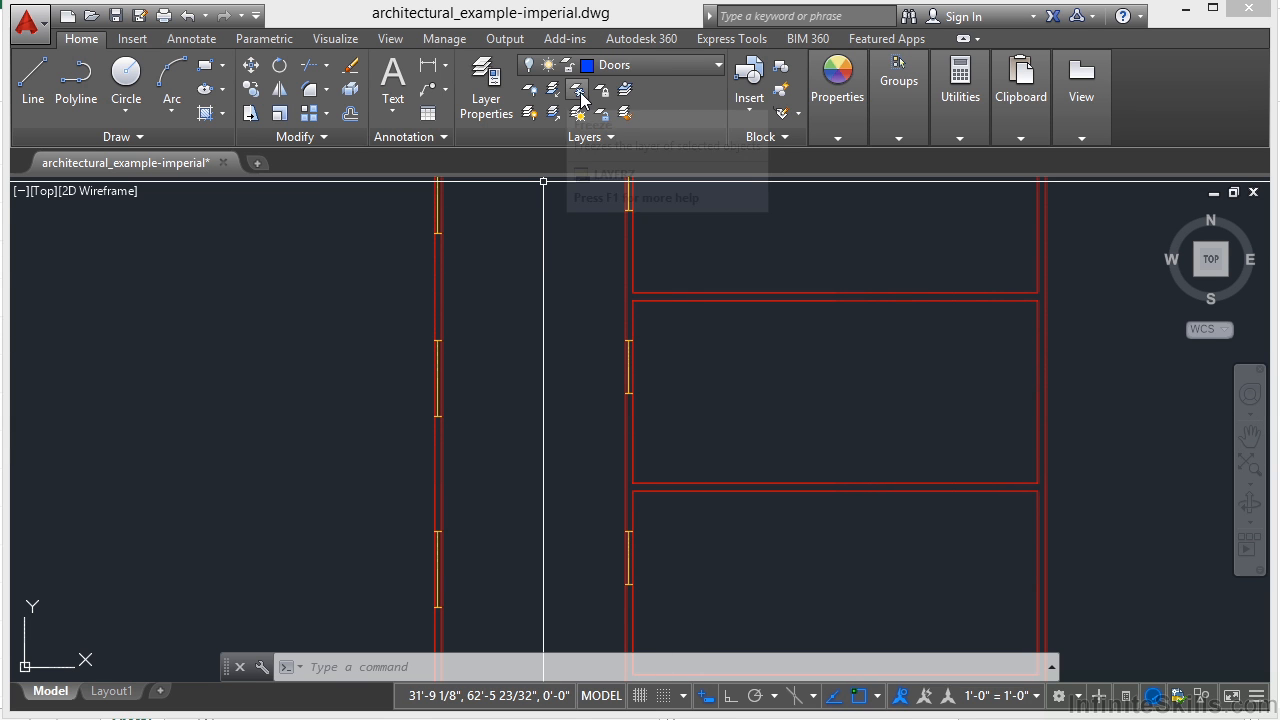
pyautogui.click(528, 116)
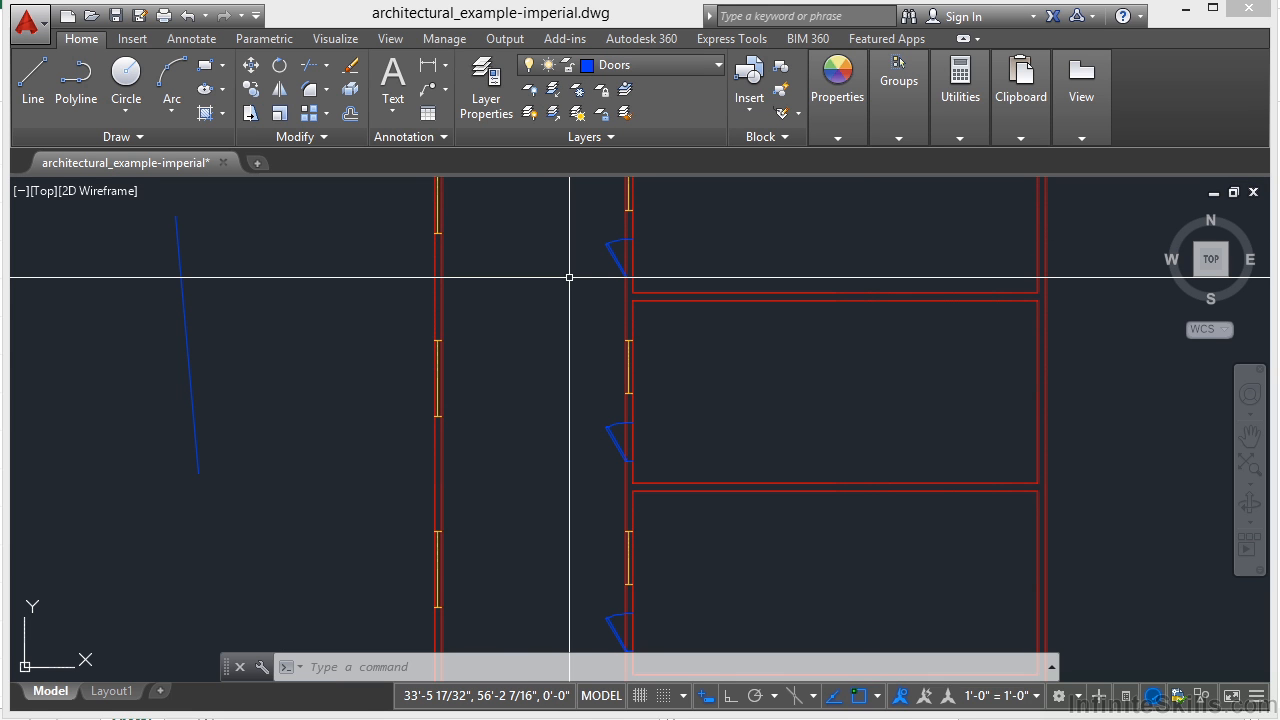
pyautogui.scroll(-4, 569, 277)
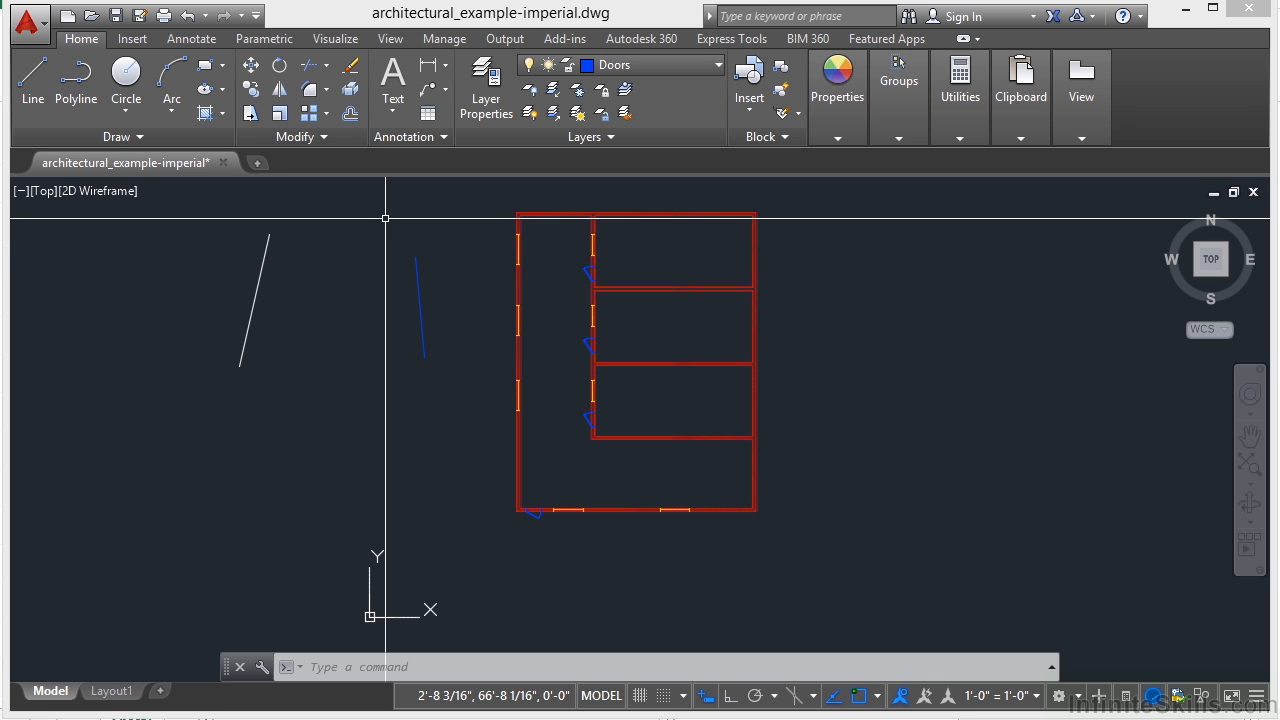
# Step: Show the additional layer tools and layer state options
pyautogui.click(617, 141)
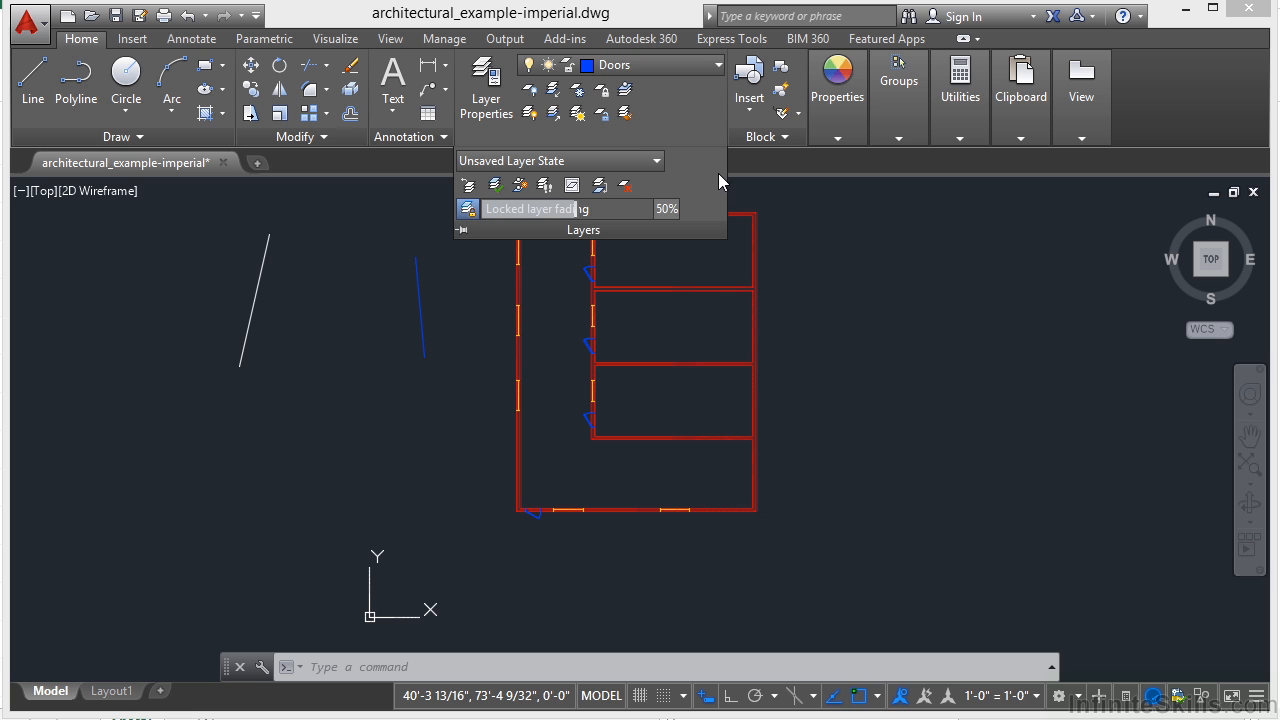